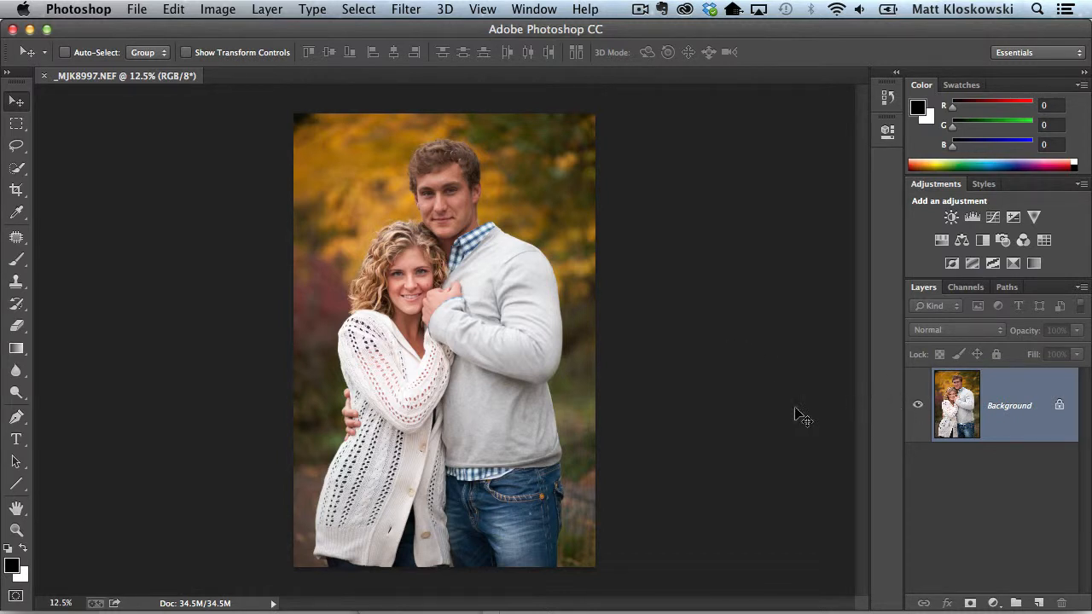
click(17, 392)
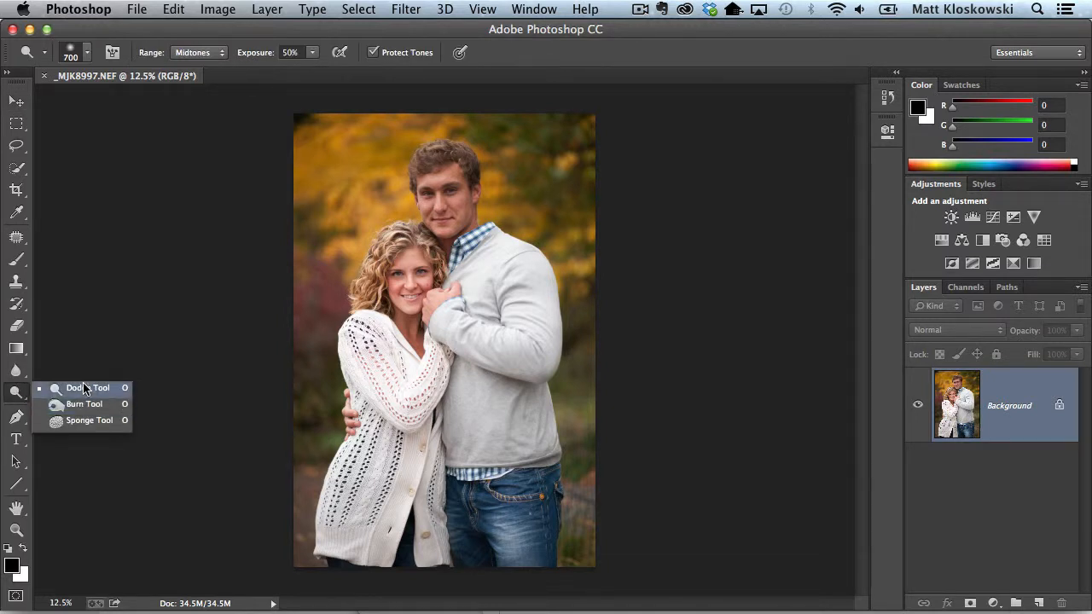
click(17, 398)
click(1001, 502)
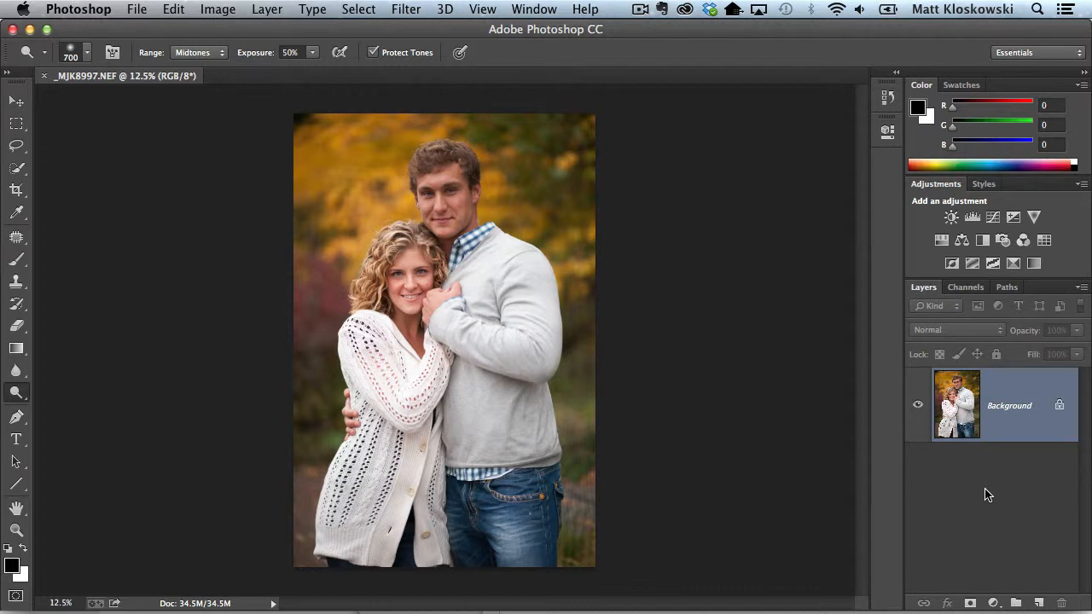
- Add a new layer above the Background and fill it with 50% Gray at 100% opacity
click(1039, 604)
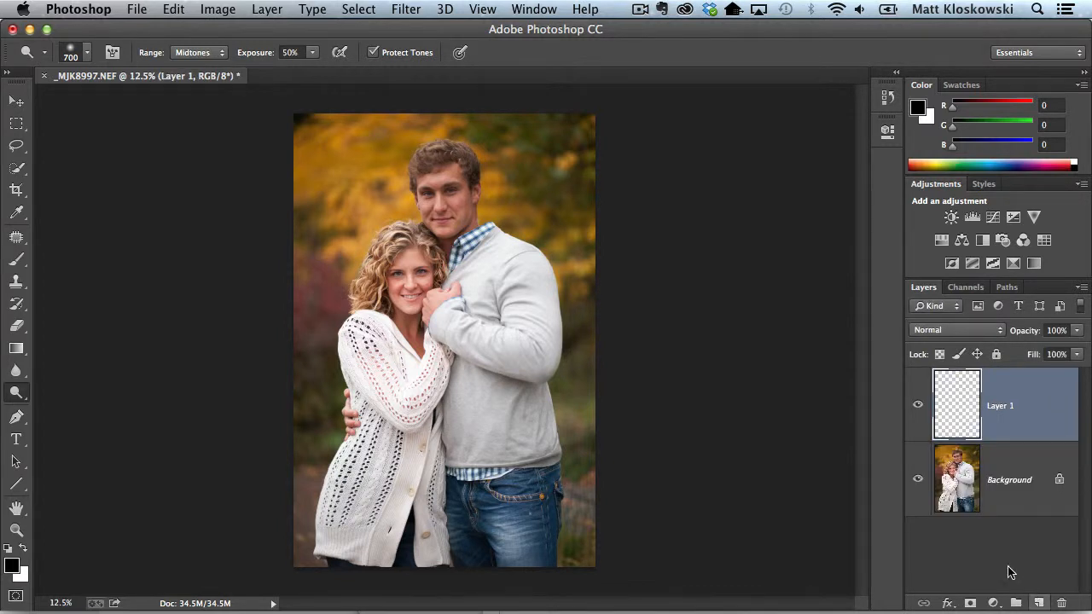
click(171, 10)
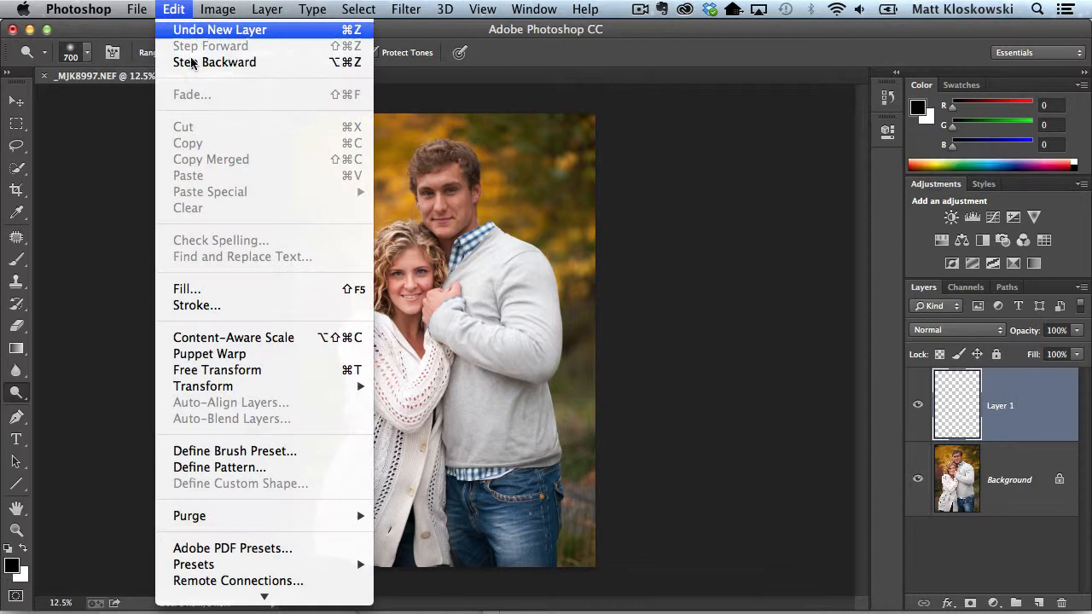
click(220, 292)
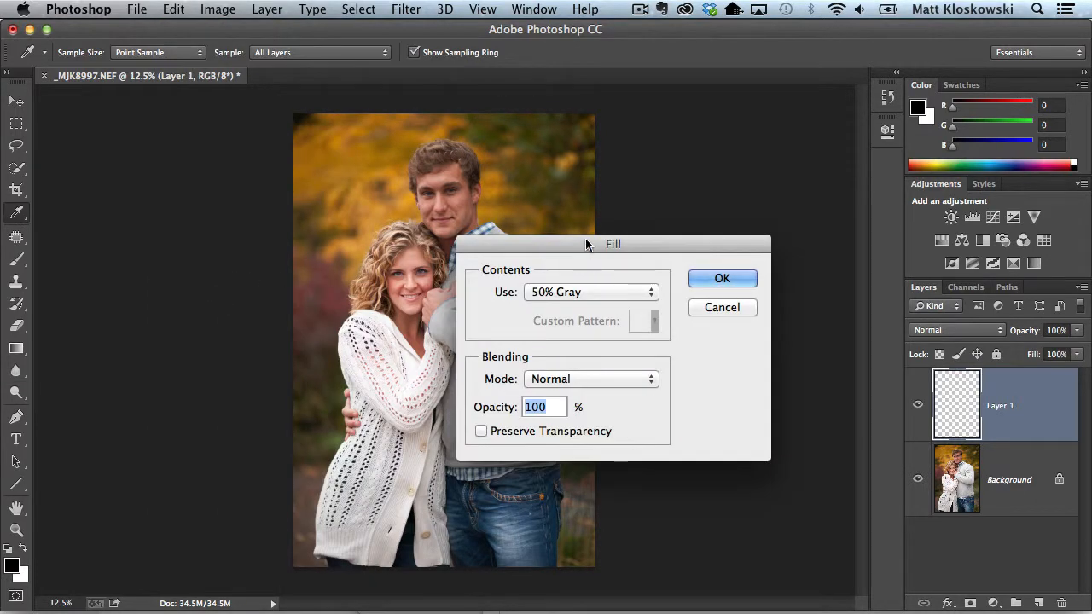
drag(590, 244, 445, 179)
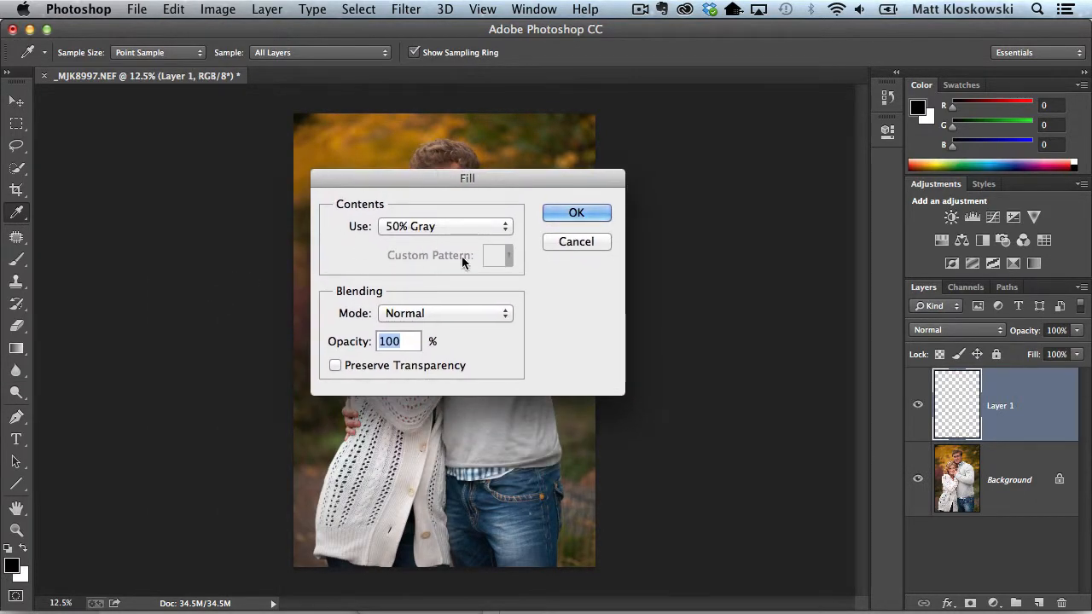
click(575, 213)
key(o)
- Set the gray layer's blend mode to Soft Light and switch to the Brush tool
click(939, 331)
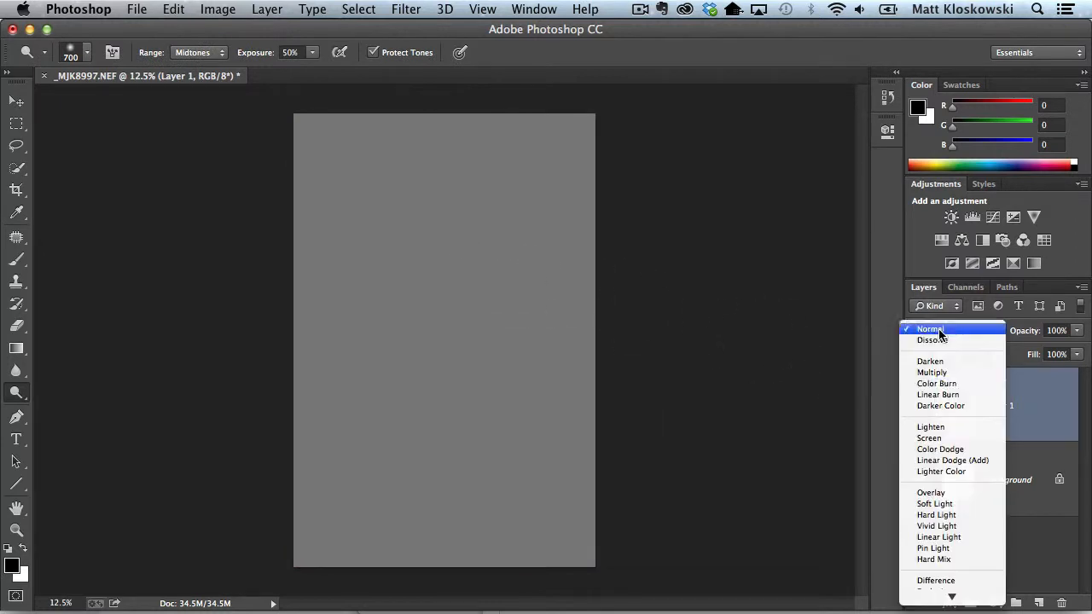
click(935, 503)
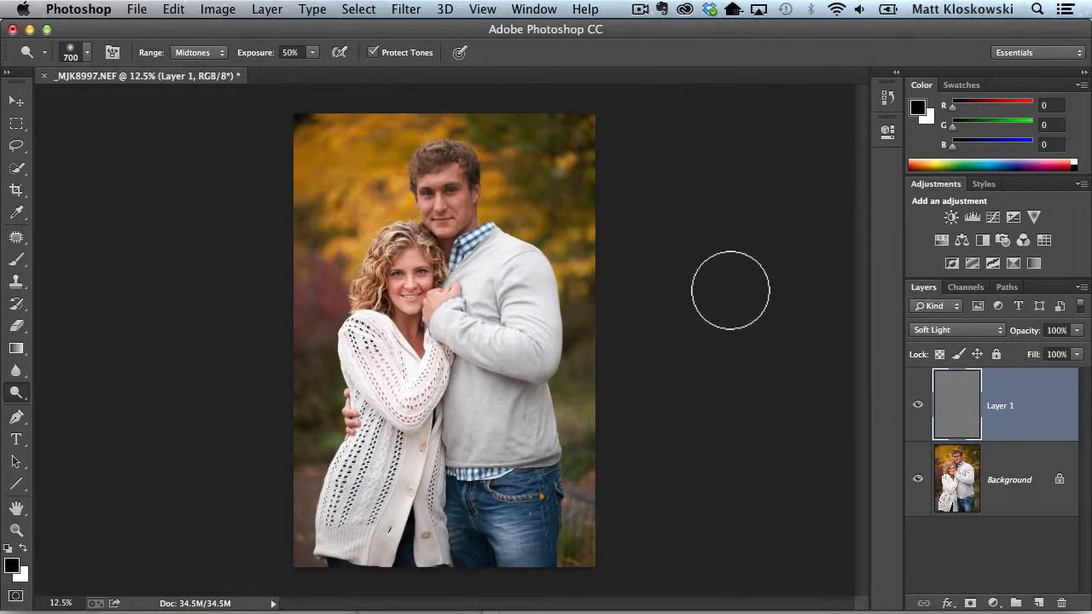
key(b)
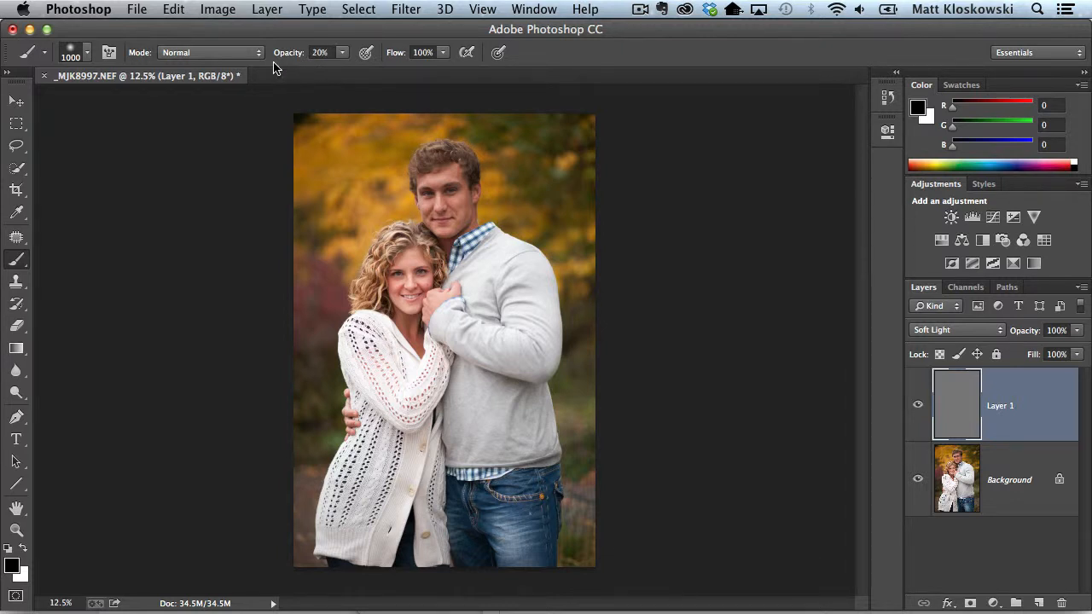
mouse_move(370, 180)
mouse_down()
mouse_move(344, 248)
mouse_move(389, 276)
mouse_move(475, 236)
mouse_up()
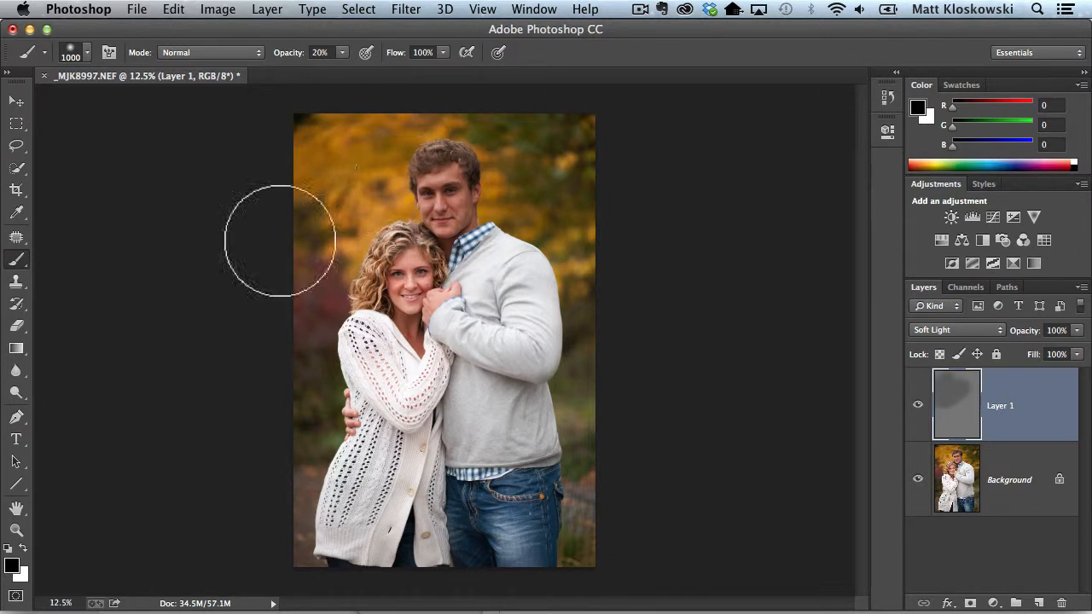
mouse_move(280, 241)
mouse_down()
mouse_move(366, 289)
mouse_move(348, 318)
mouse_move(378, 306)
mouse_up()
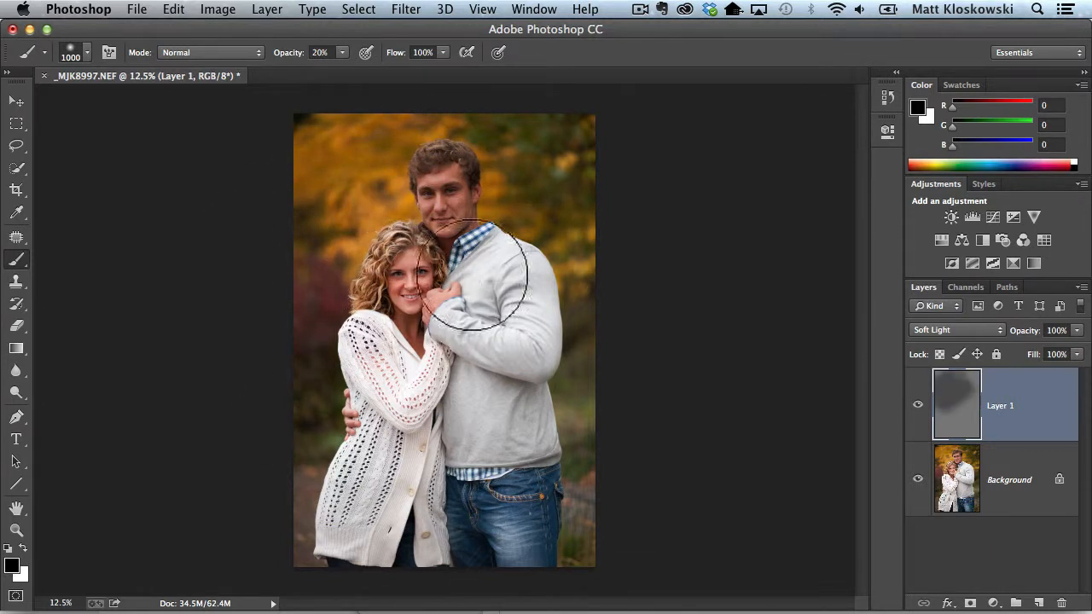
key(super+alt+z)
key(super+alt+z)
key(super+alt+z)
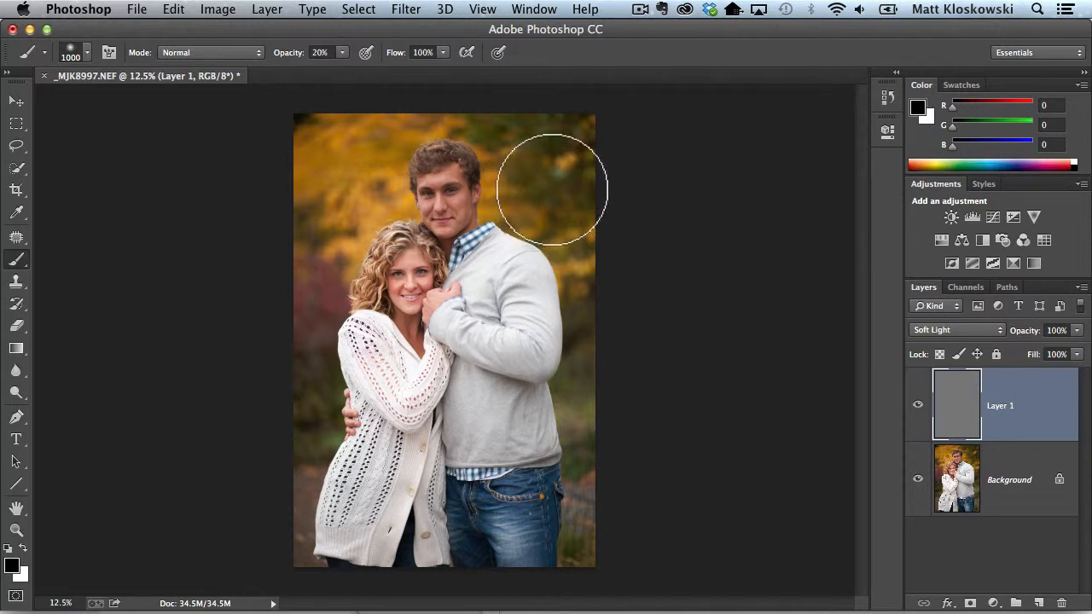
- Duplicate the Background layer and desaturate the copy beneath the gray layer
click(959, 481)
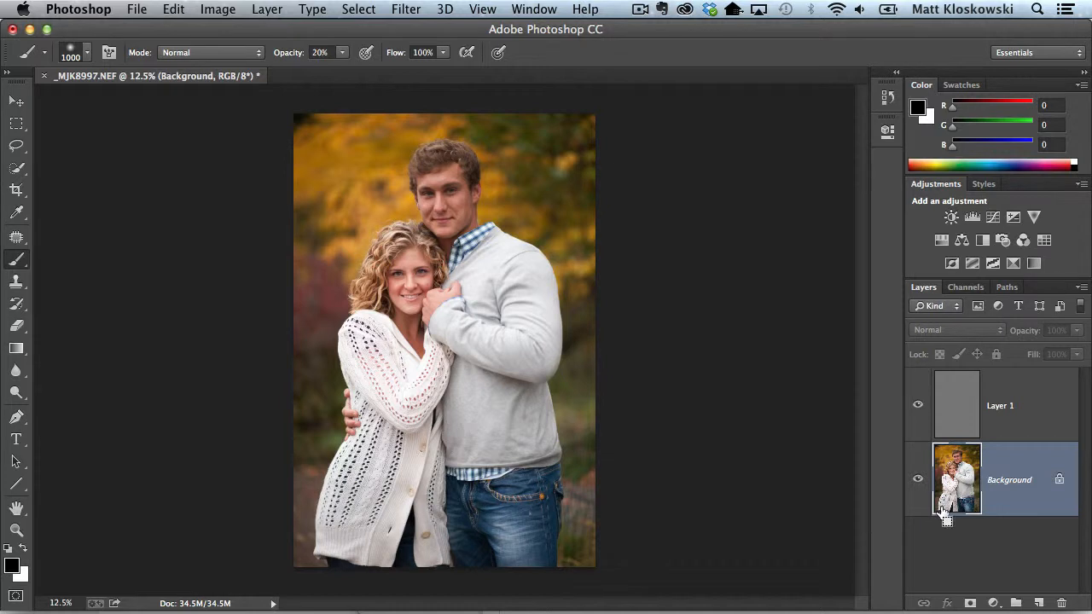
key(super+j)
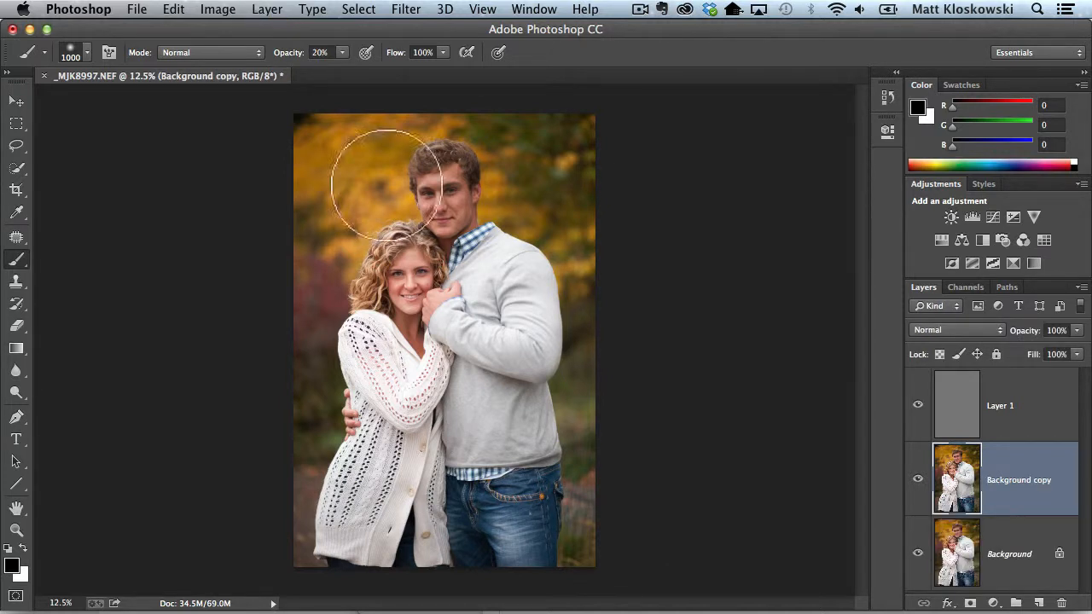
click(224, 9)
mouse_move(231, 63)
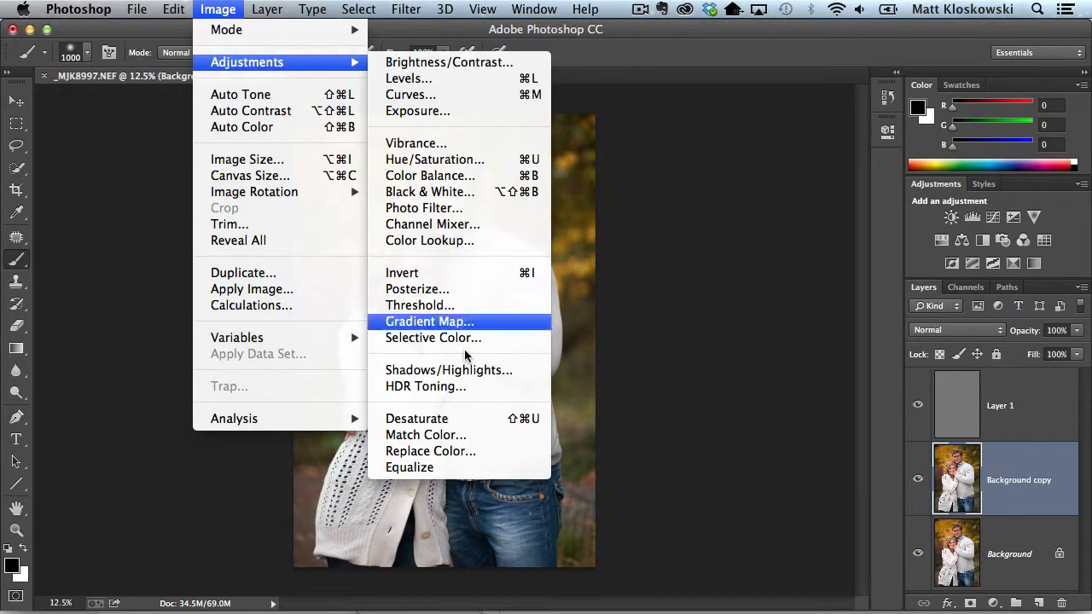
click(423, 418)
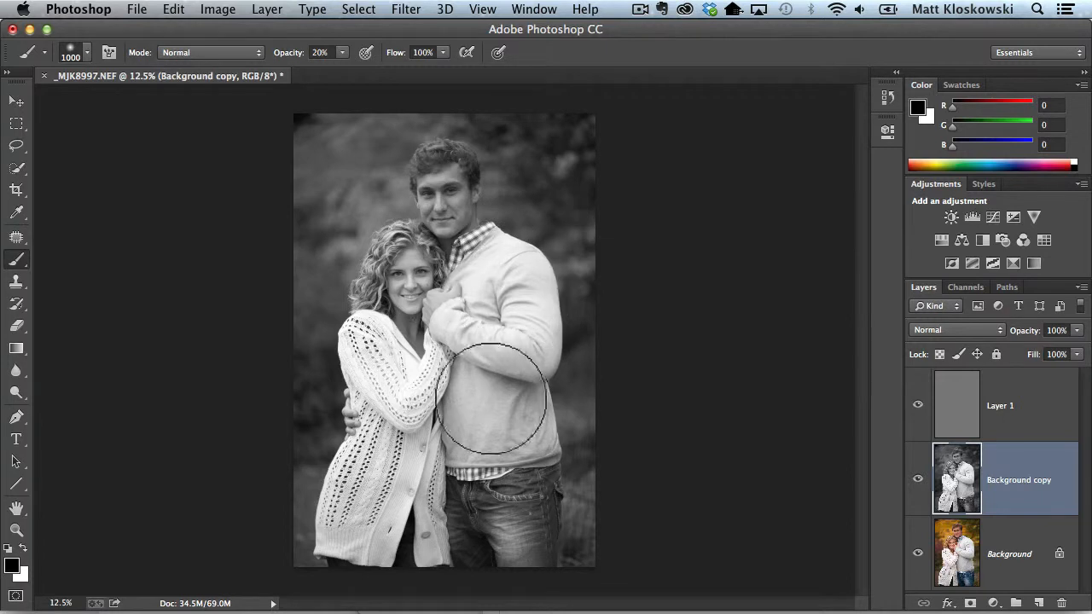
- Darken the couple's bright sweaters by painting on the gray layer with a 600 px black brush at 20% opacity
key(bracketleft)
key(bracketleft)
key(bracketleft)
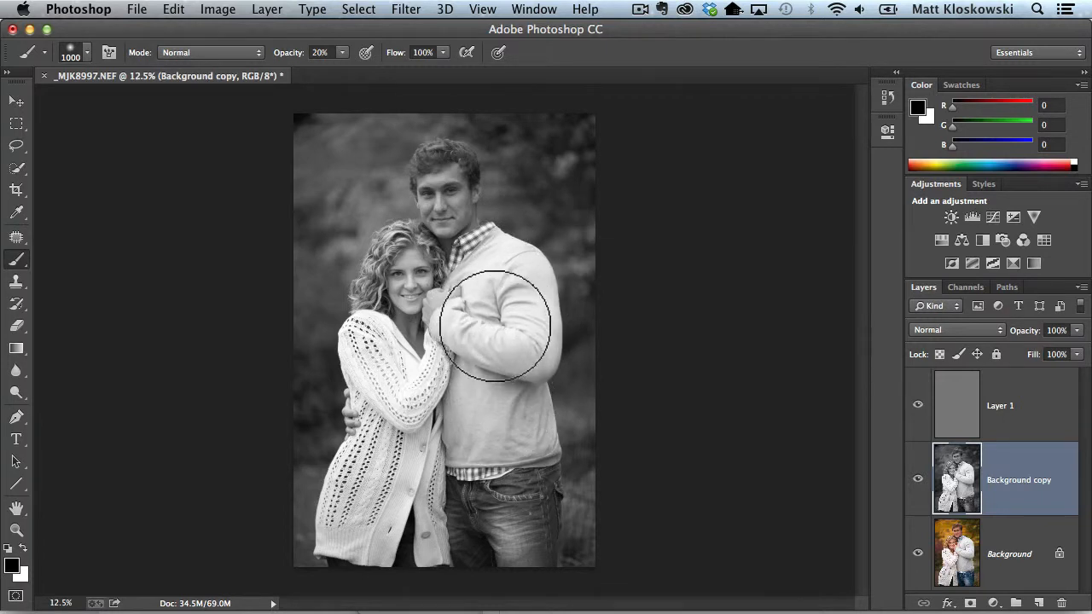
key(bracketleft)
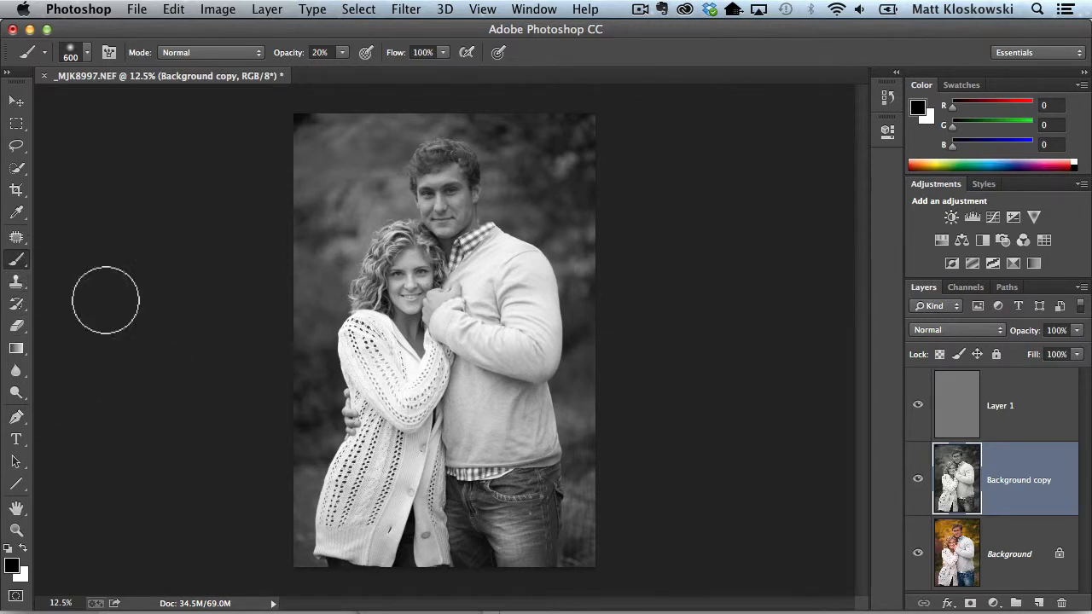
click(954, 408)
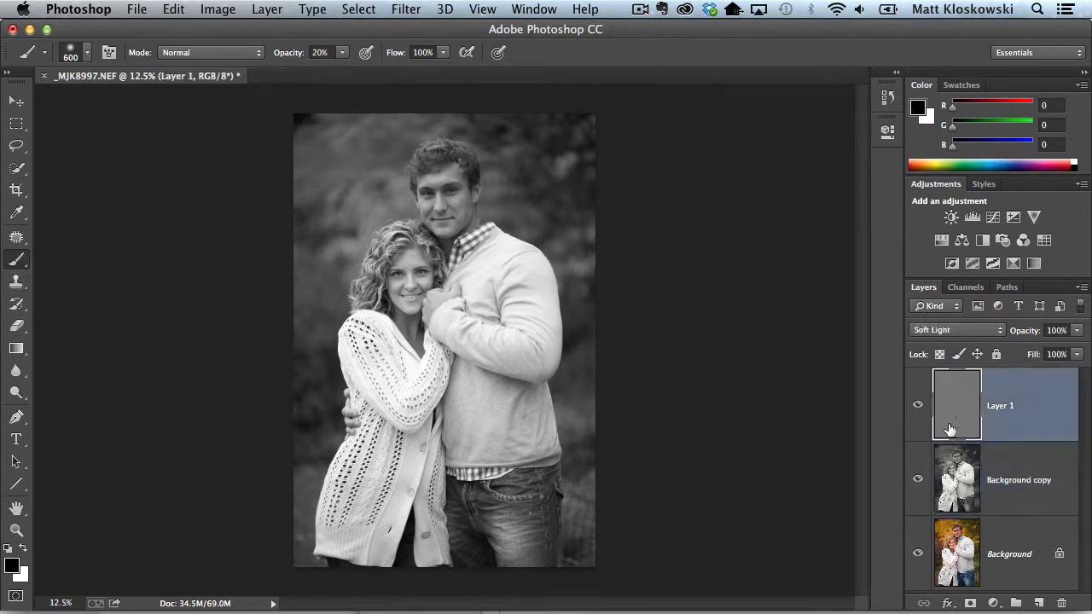
click(956, 477)
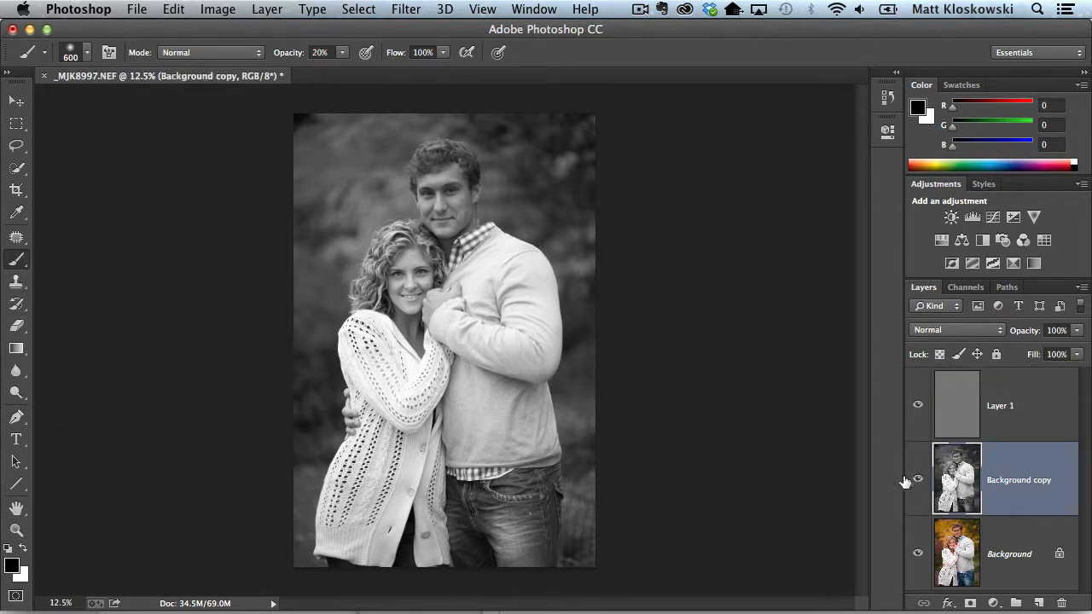
click(953, 402)
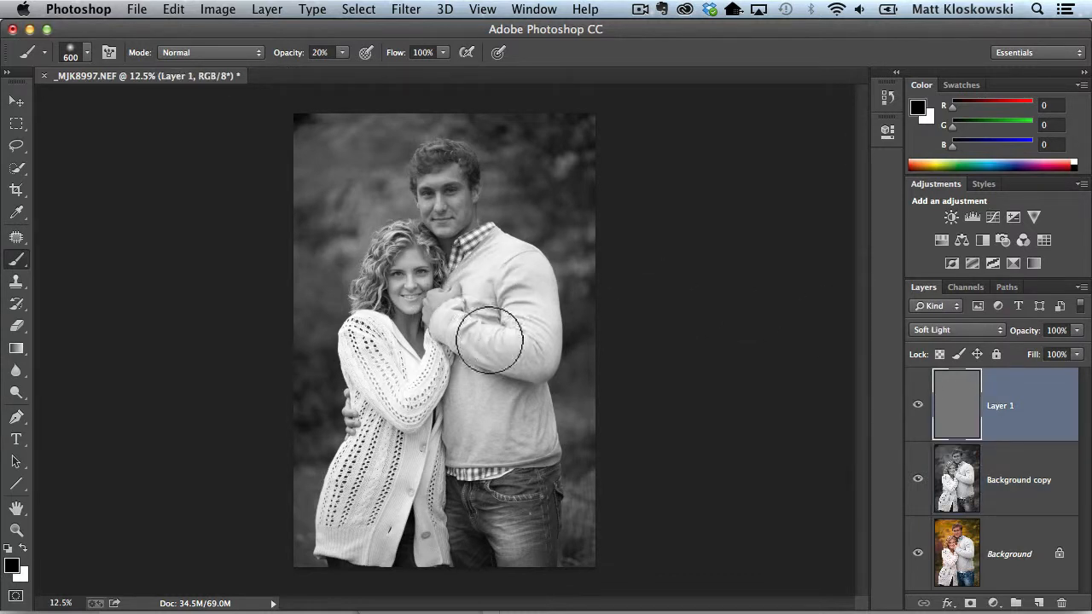
mouse_move(490, 340)
mouse_down()
mouse_move(534, 330)
mouse_move(527, 321)
mouse_move(517, 420)
mouse_move(527, 443)
mouse_move(484, 429)
mouse_move(493, 395)
mouse_move(483, 379)
mouse_move(467, 381)
mouse_move(465, 409)
mouse_move(507, 440)
mouse_move(514, 400)
mouse_move(445, 312)
mouse_move(494, 265)
mouse_move(540, 272)
mouse_move(552, 363)
mouse_move(550, 332)
mouse_move(548, 348)
mouse_move(463, 336)
mouse_move(473, 331)
mouse_move(431, 385)
mouse_move(376, 338)
mouse_move(380, 502)
mouse_move(362, 507)
mouse_move(402, 505)
mouse_move(423, 470)
mouse_move(411, 419)
mouse_move(422, 496)
mouse_move(391, 492)
mouse_move(384, 373)
mouse_move(371, 352)
mouse_move(382, 361)
mouse_move(417, 336)
mouse_move(458, 341)
mouse_move(443, 326)
mouse_move(495, 245)
mouse_move(526, 320)
mouse_move(469, 434)
mouse_move(515, 456)
mouse_move(482, 563)
mouse_move(411, 489)
mouse_move(359, 558)
mouse_move(359, 437)
mouse_move(342, 496)
mouse_move(369, 395)
mouse_move(357, 367)
mouse_move(366, 354)
mouse_move(435, 350)
mouse_move(503, 319)
mouse_move(487, 276)
mouse_move(515, 243)
mouse_move(539, 284)
mouse_move(528, 383)
mouse_move(532, 545)
mouse_up()
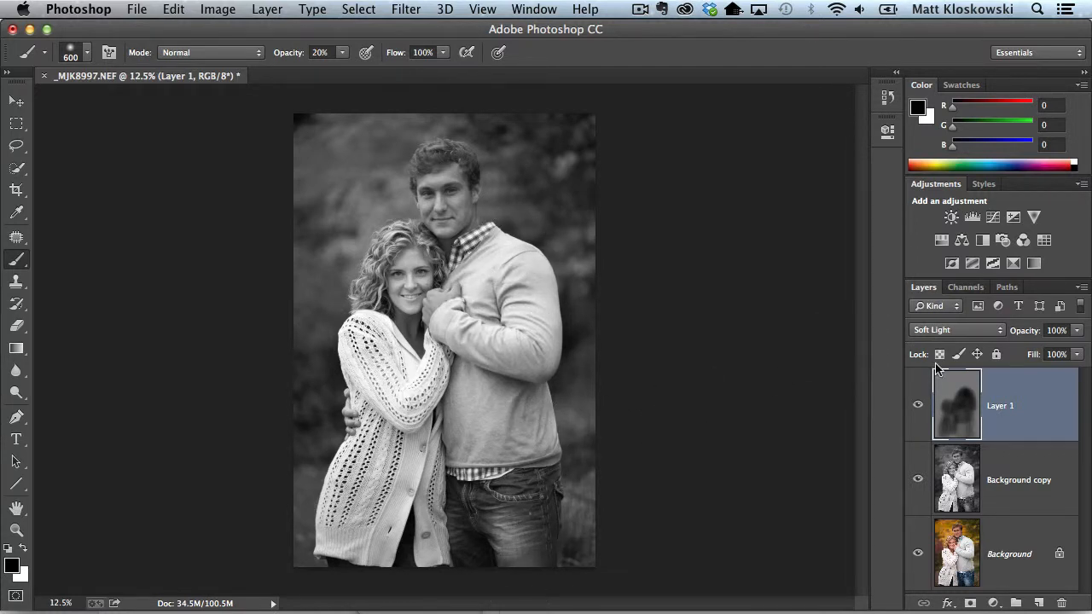
- Compare the photo with and without the painted gray layer
click(918, 407)
click(917, 408)
click(917, 408)
click(917, 408)
click(917, 408)
click(917, 408)
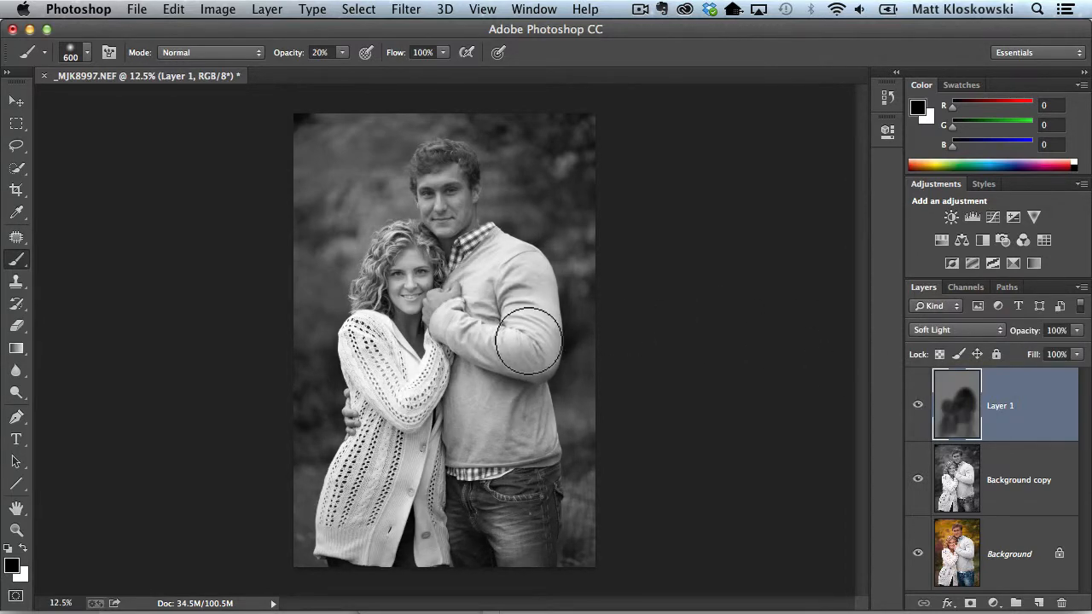
- Lighten both faces by painting on the gray layer with a 600 px white brush at 20% opacity
key(x)
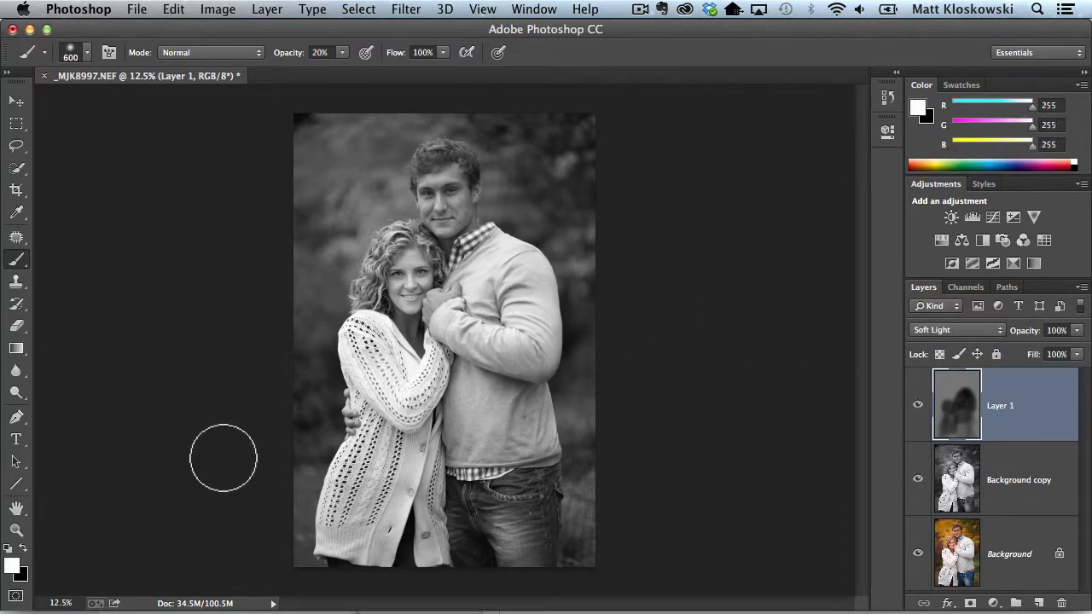
drag(442, 194, 453, 211)
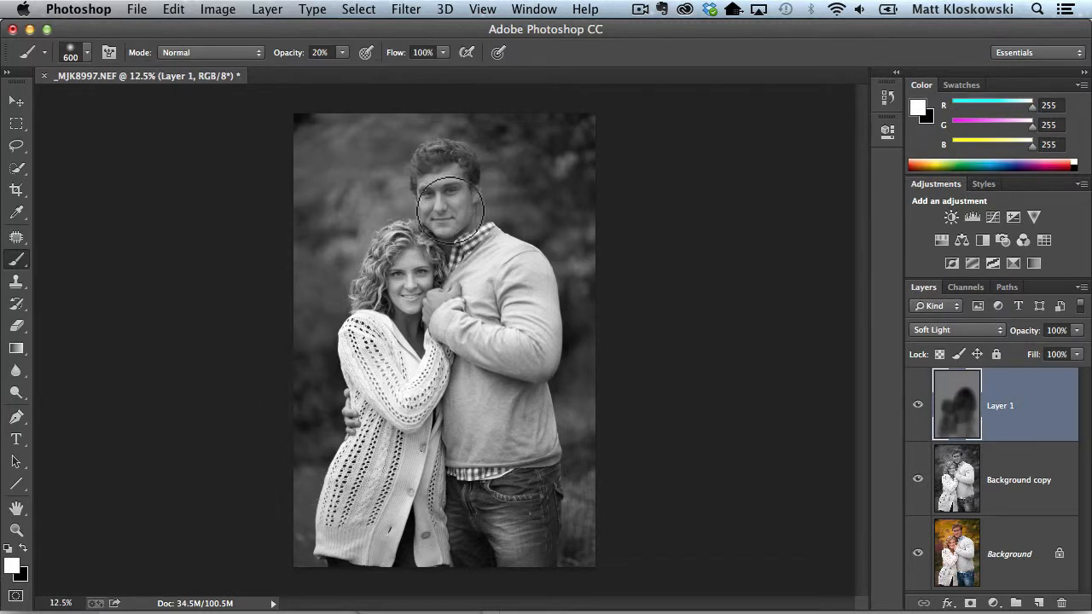
mouse_move(410, 278)
mouse_down()
mouse_move(399, 324)
mouse_move(384, 279)
mouse_move(395, 246)
mouse_up()
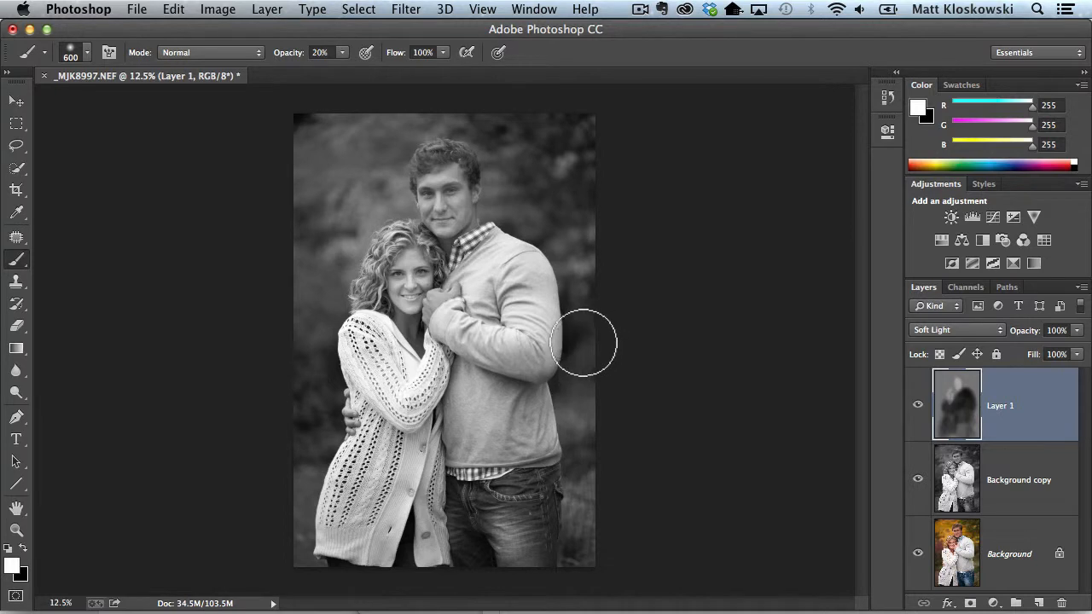
- Darken the photo's outer edges and background on the gray layer with a 1200 px black brush at 20% opacity
key(x)
key(bracketright)
key(bracketright)
key(bracketright)
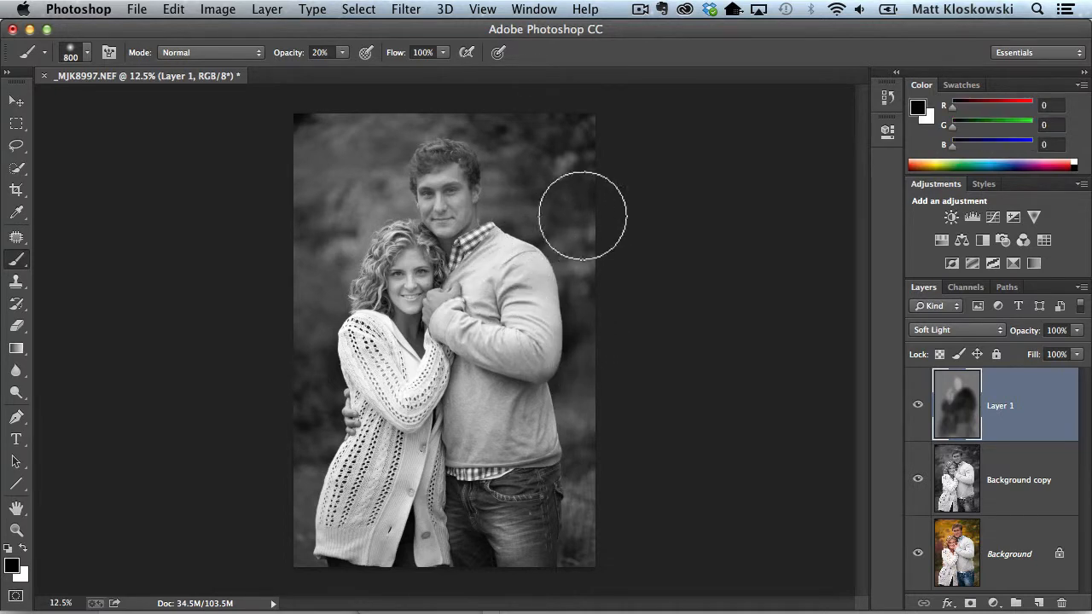
key(bracketright)
key(bracketright)
key(bracketright)
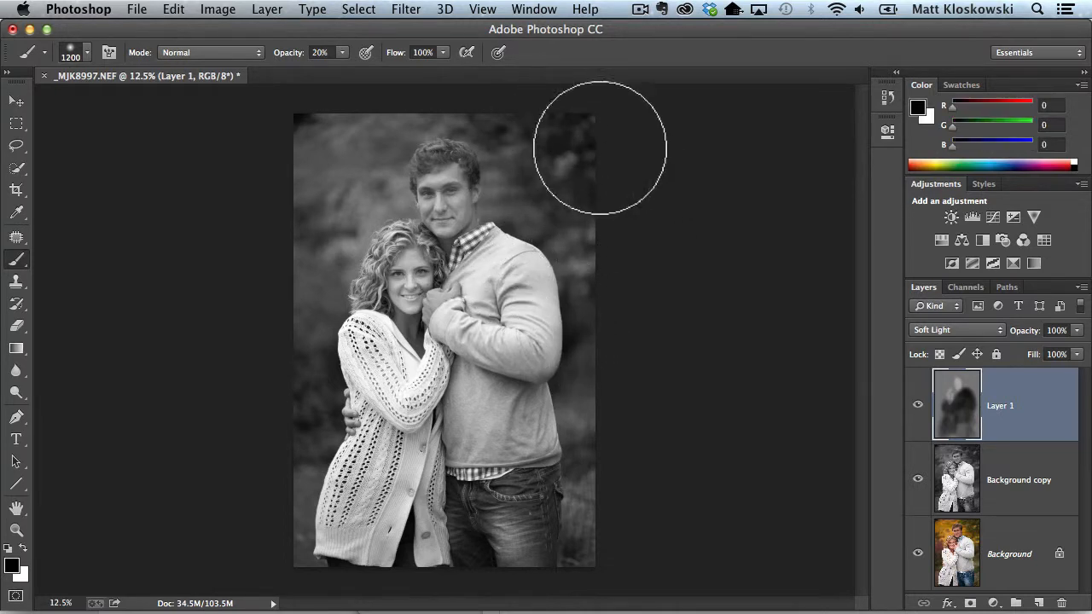
mouse_move(560, 124)
mouse_down()
mouse_move(607, 215)
mouse_move(564, 183)
mouse_move(598, 289)
mouse_move(603, 499)
mouse_move(587, 362)
mouse_move(594, 488)
mouse_move(551, 608)
mouse_move(374, 607)
mouse_move(530, 558)
mouse_up()
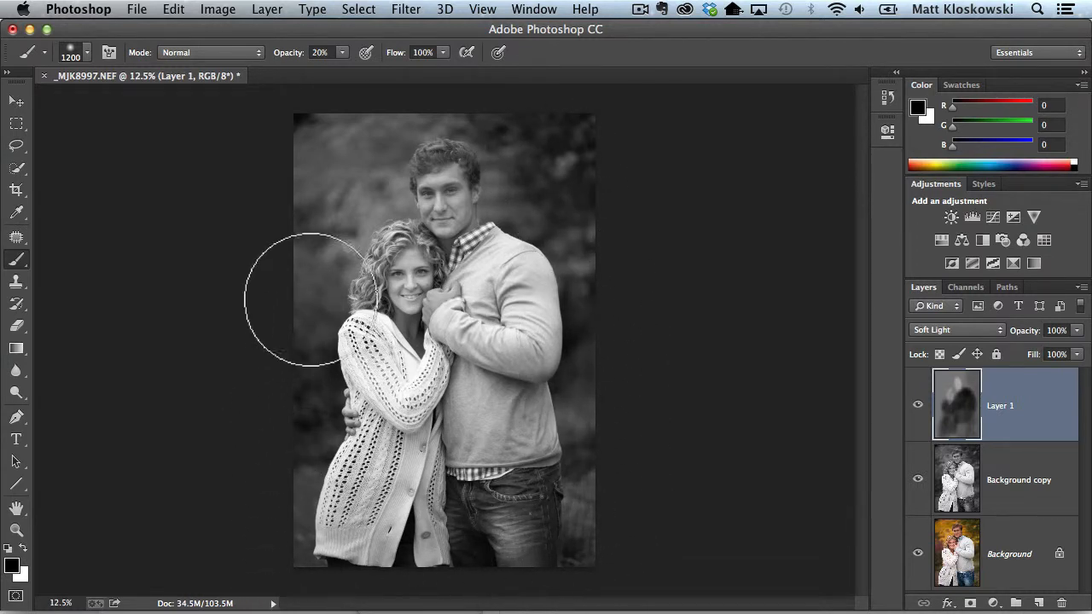
mouse_move(372, 113)
mouse_down()
mouse_move(560, 59)
mouse_move(403, 87)
mouse_move(624, 119)
mouse_move(530, 141)
mouse_move(533, 192)
mouse_move(599, 209)
mouse_up()
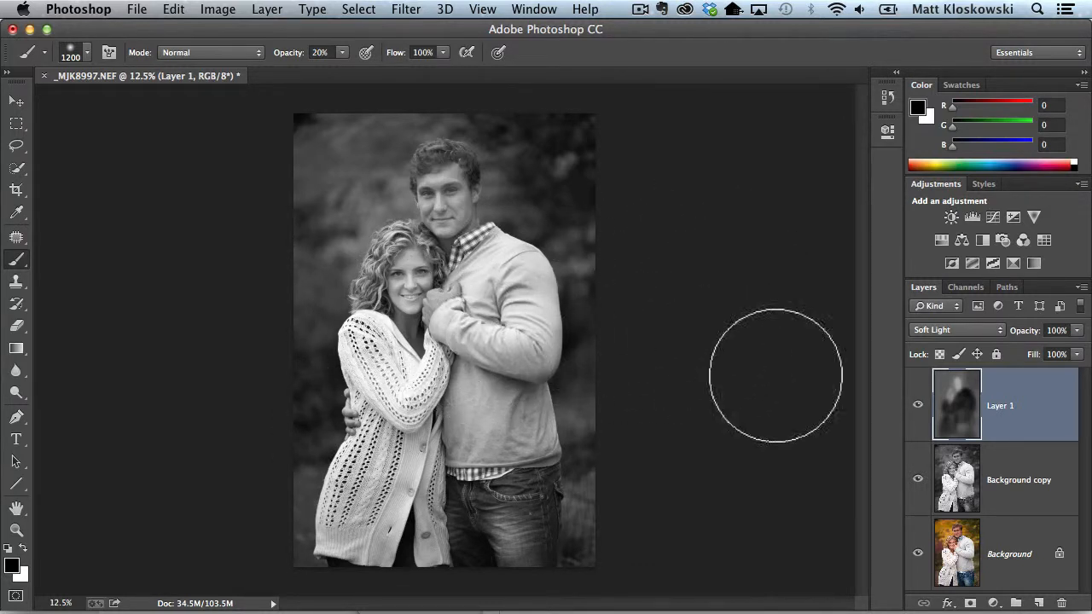
- Preview the photo without the desaturated Background copy, delete that copy, and reselect the painted gray layer
click(918, 481)
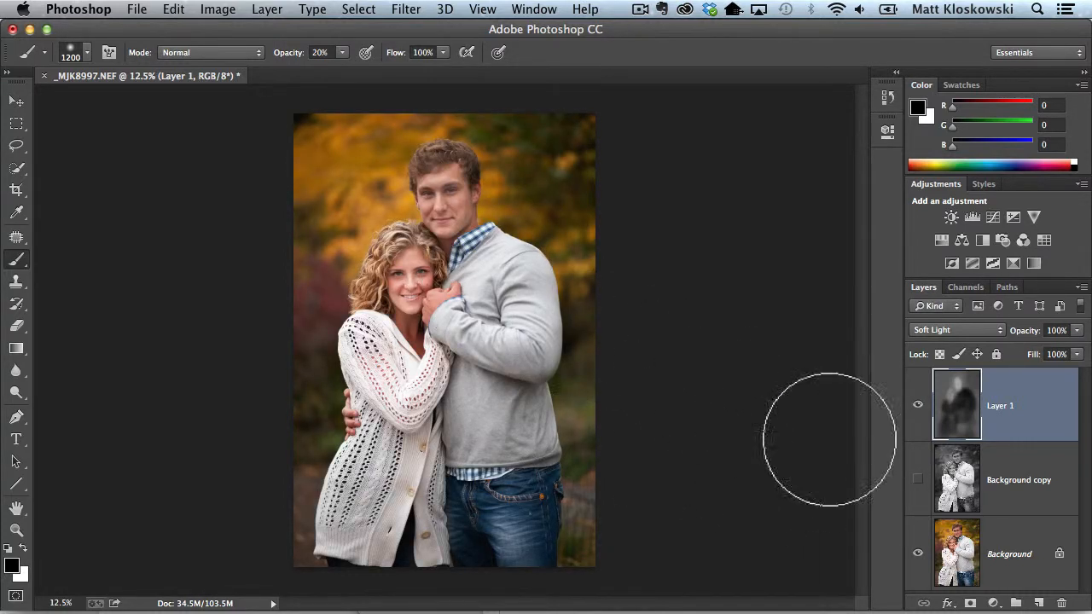
click(918, 479)
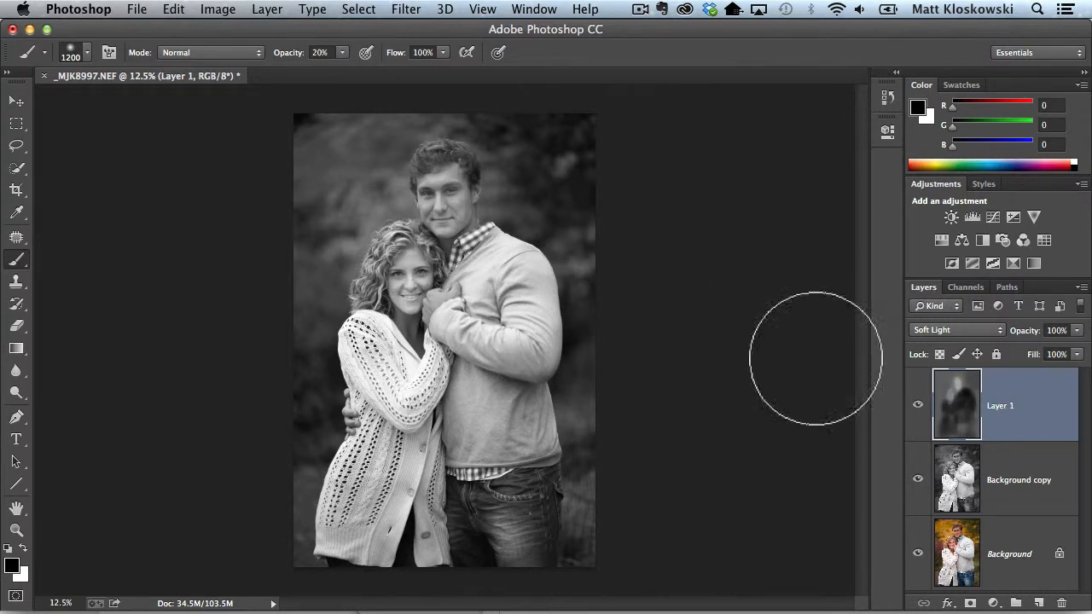
click(958, 481)
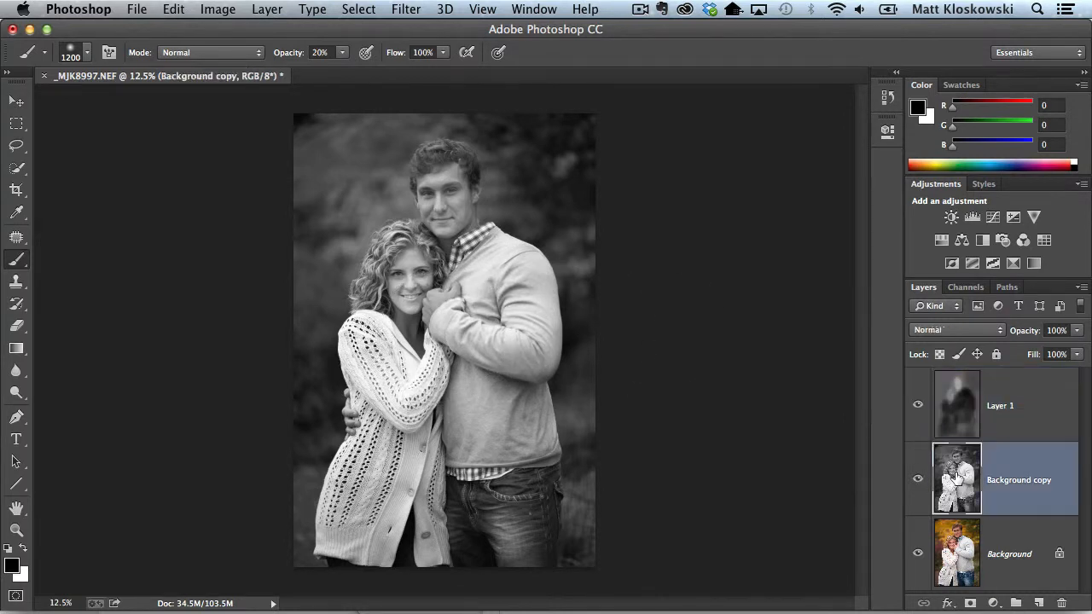
key(Delete)
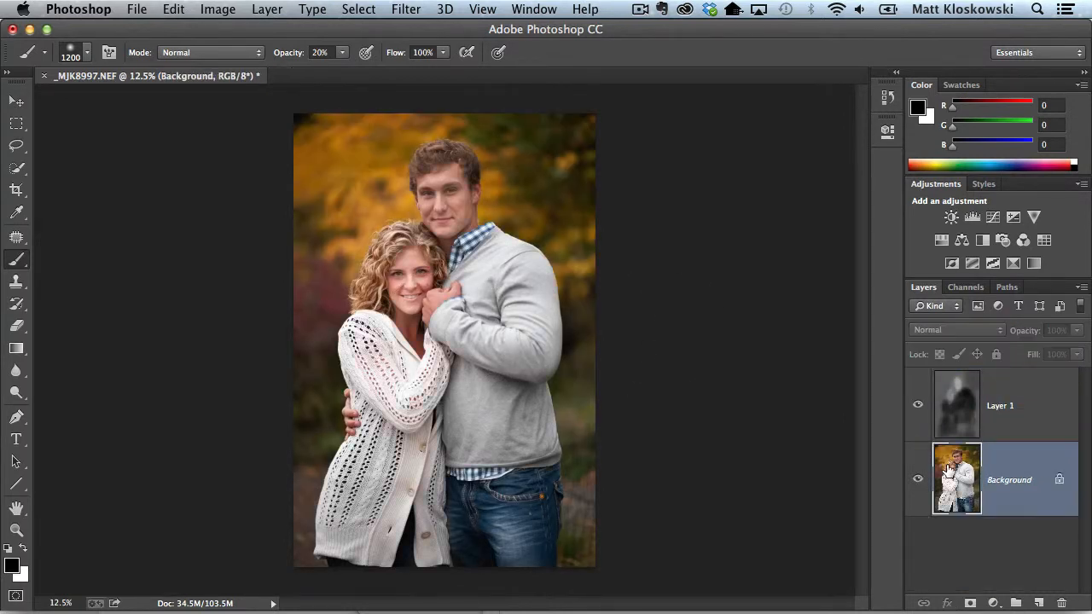
click(957, 401)
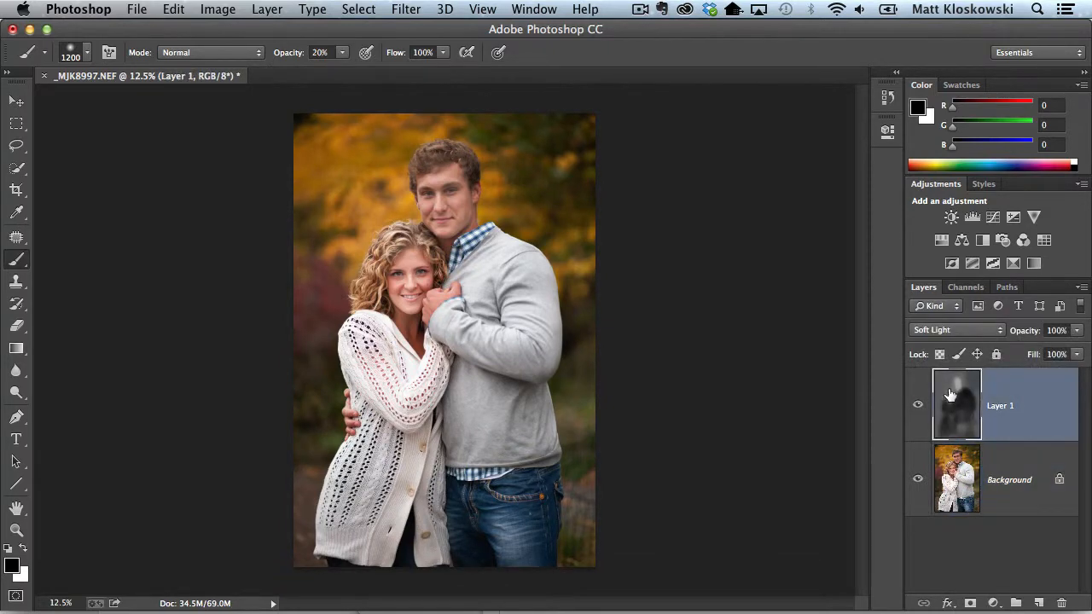
- Hide and reshow the painted gray layer twice to compare the portrait before and after the dodging and burning
click(918, 408)
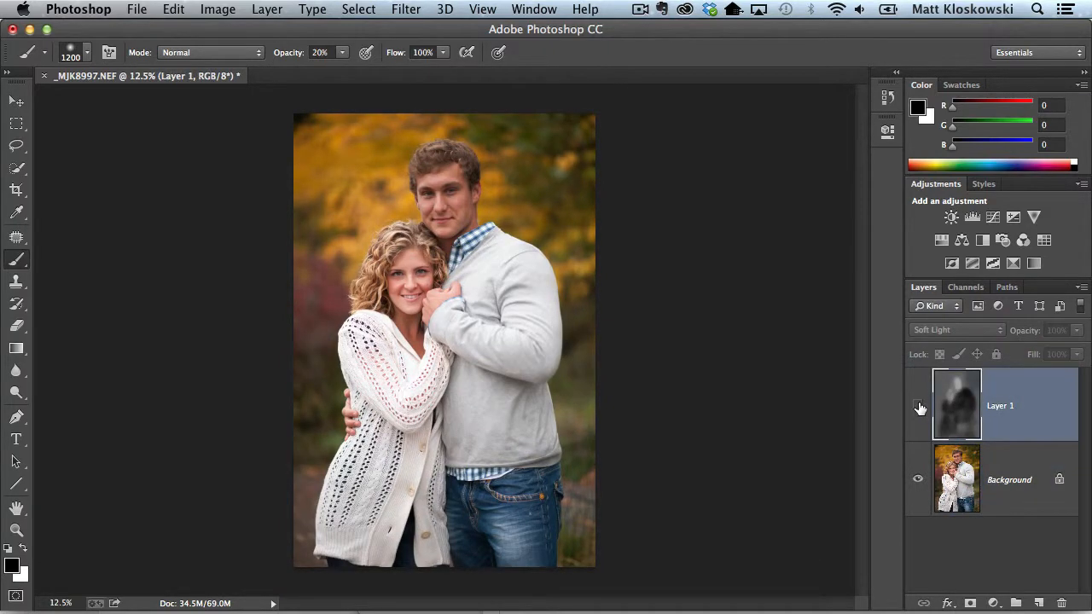
click(918, 408)
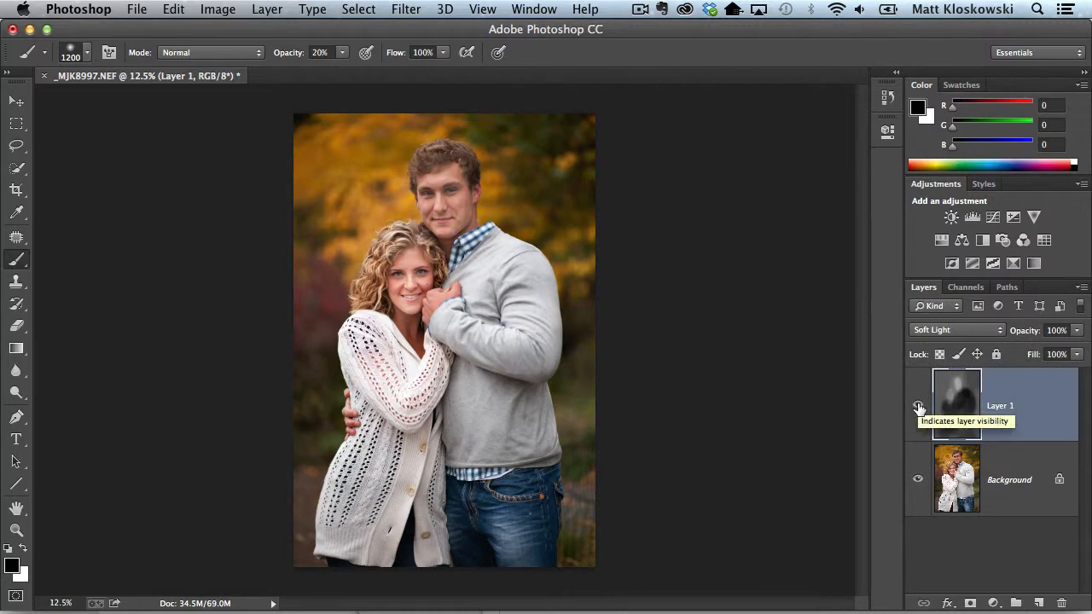
click(918, 408)
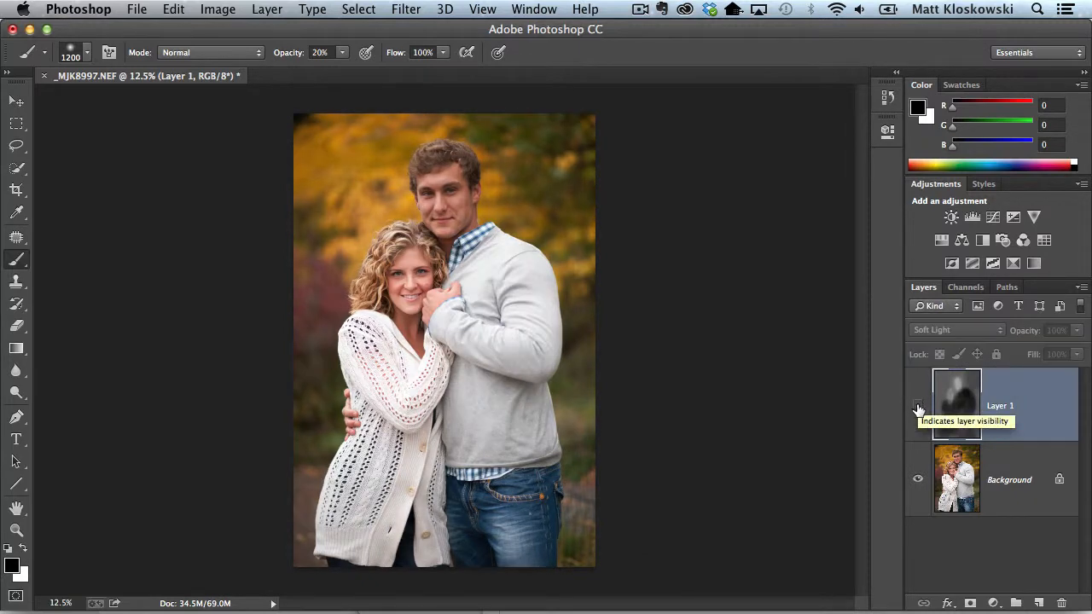
click(918, 408)
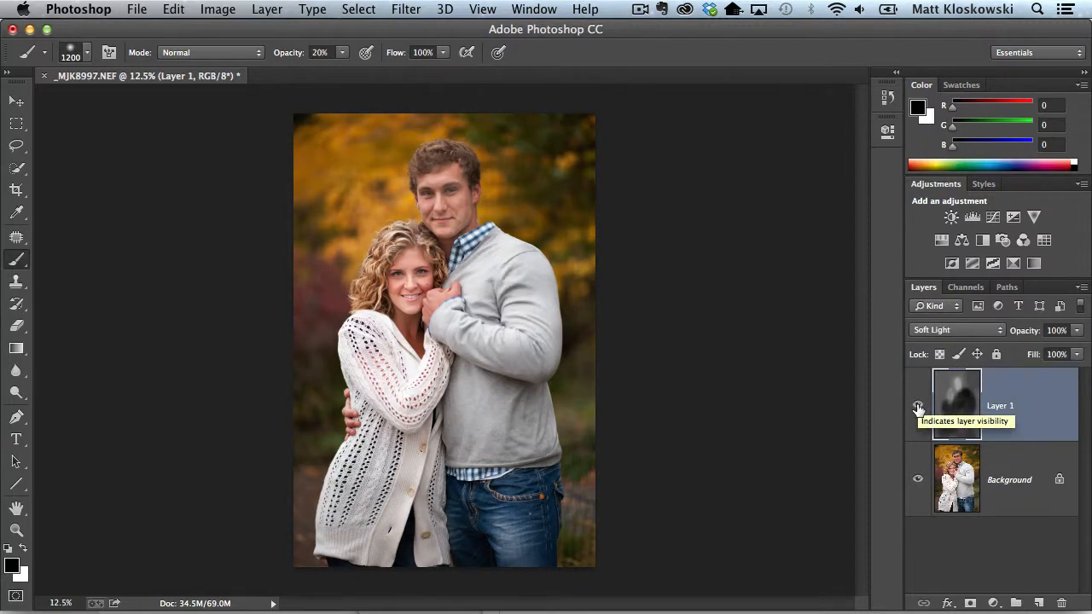
- Duplicate the Background photo layer directly beneath the painted gray layer
click(956, 469)
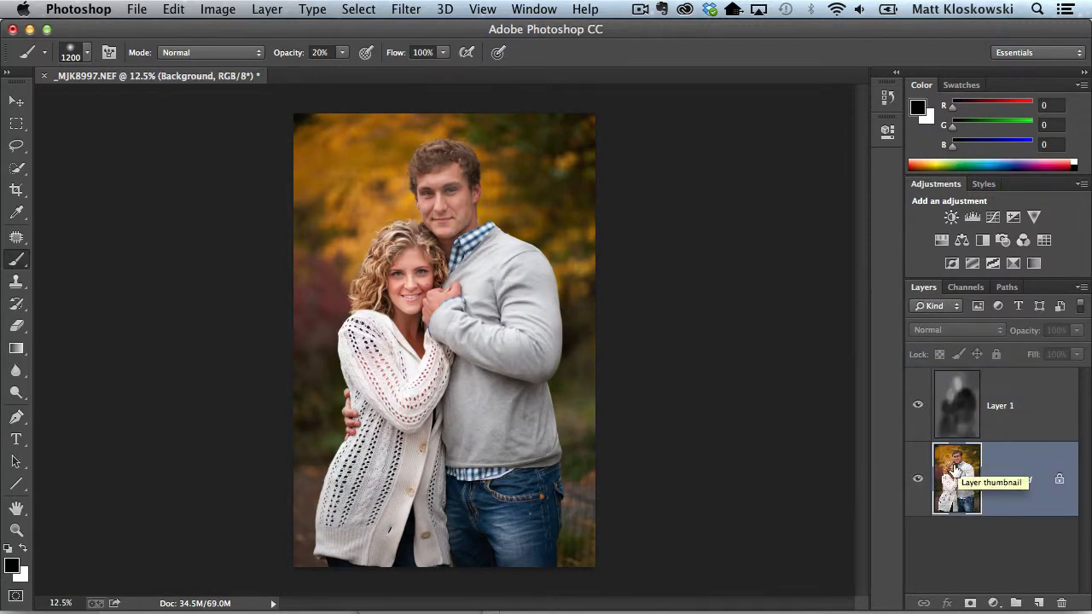
click(945, 406)
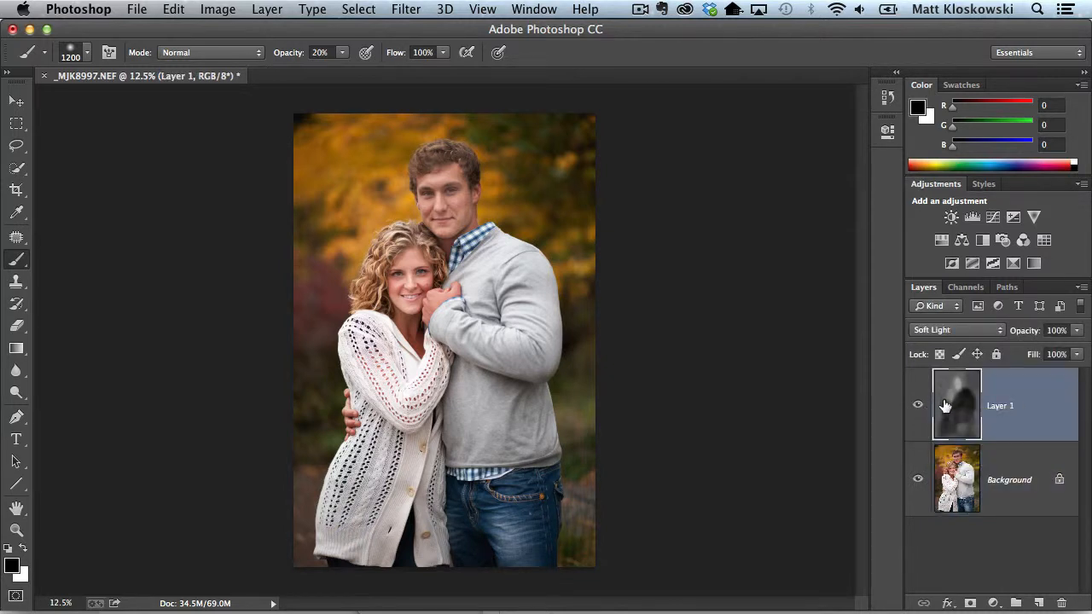
click(948, 469)
key(super+j)
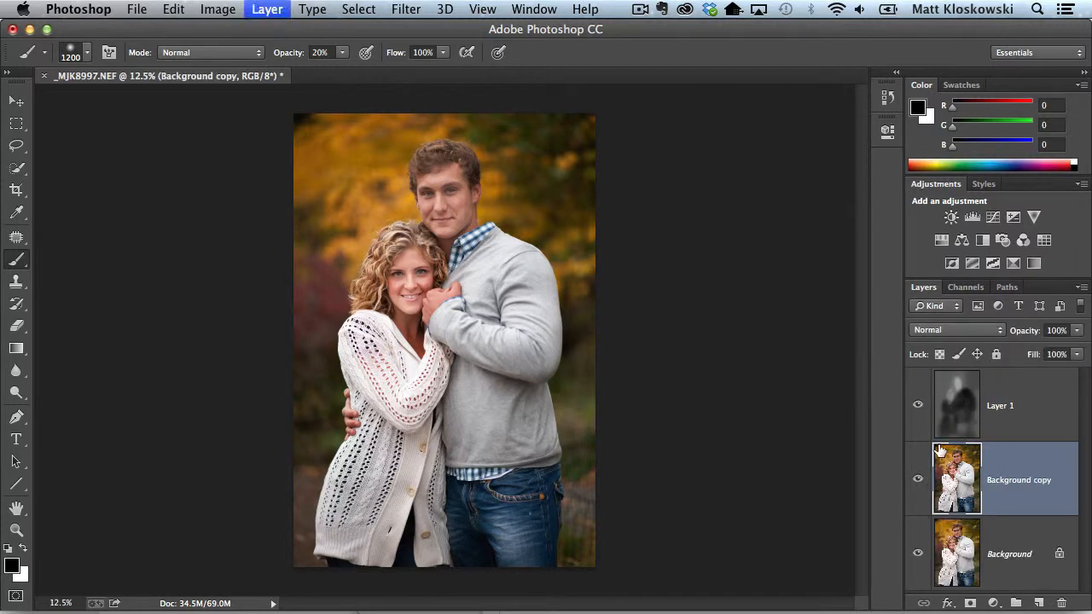